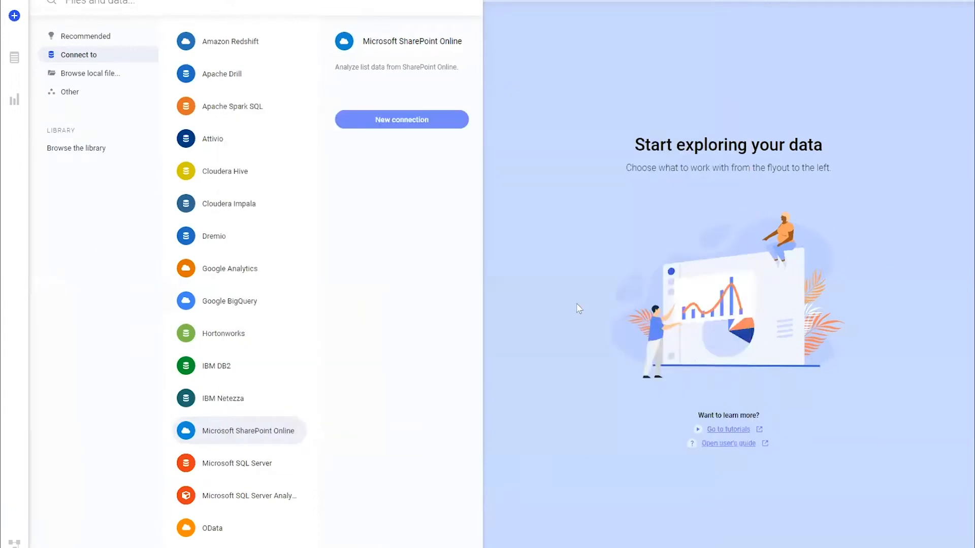
# - Start a new Microsoft SharePoint Online data connection from the list of connectors
pyautogui.click(14, 15)
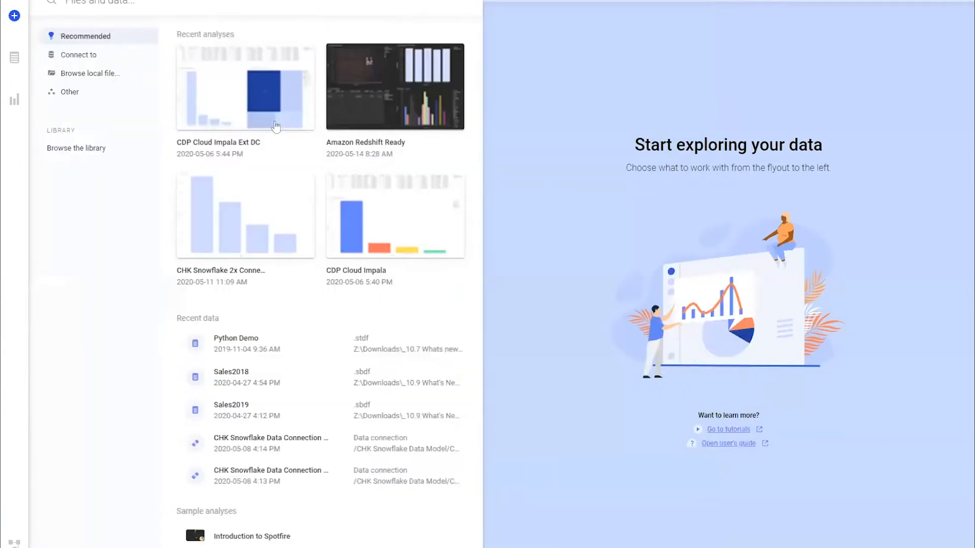
pyautogui.click(94, 57)
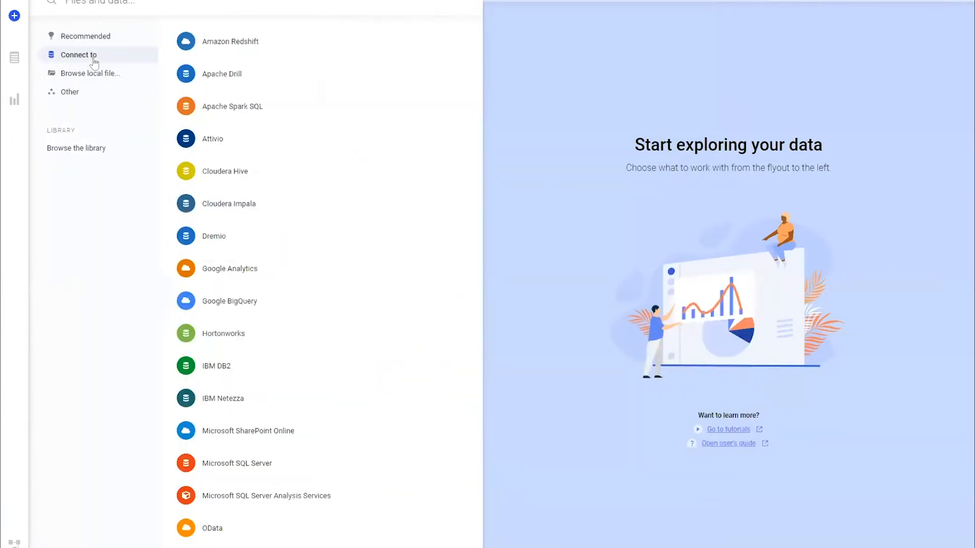
pyautogui.click(268, 431)
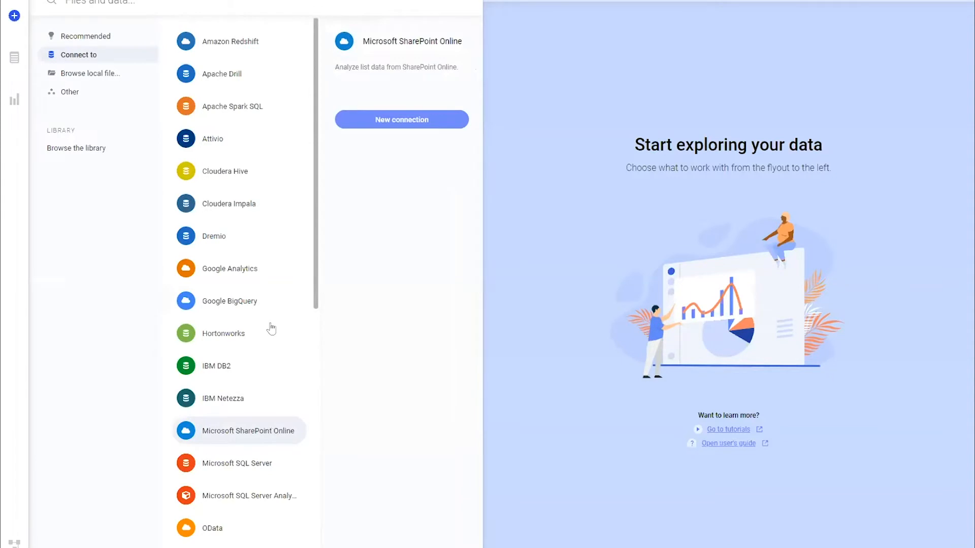
pyautogui.scroll(-5, 270, 329)
pyautogui.scroll(1, 271, 329)
pyautogui.scroll(4, 271, 329)
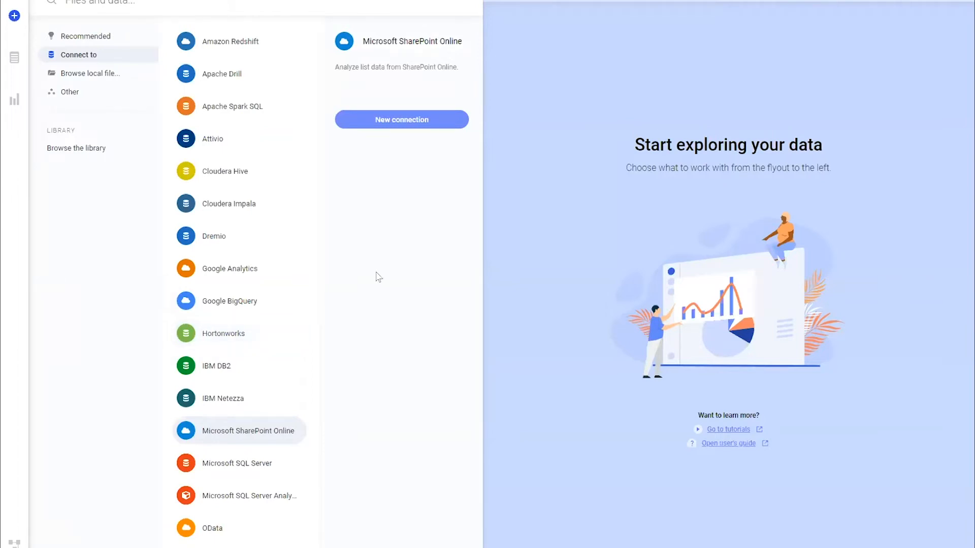
pyautogui.click(416, 126)
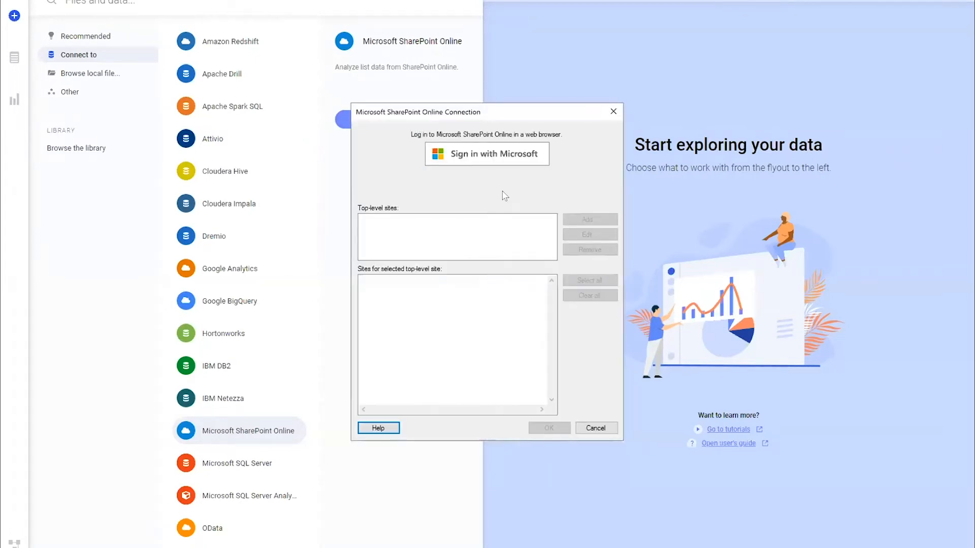
# - Sign in to Microsoft with the work or school account, using the account password
pyautogui.click(492, 155)
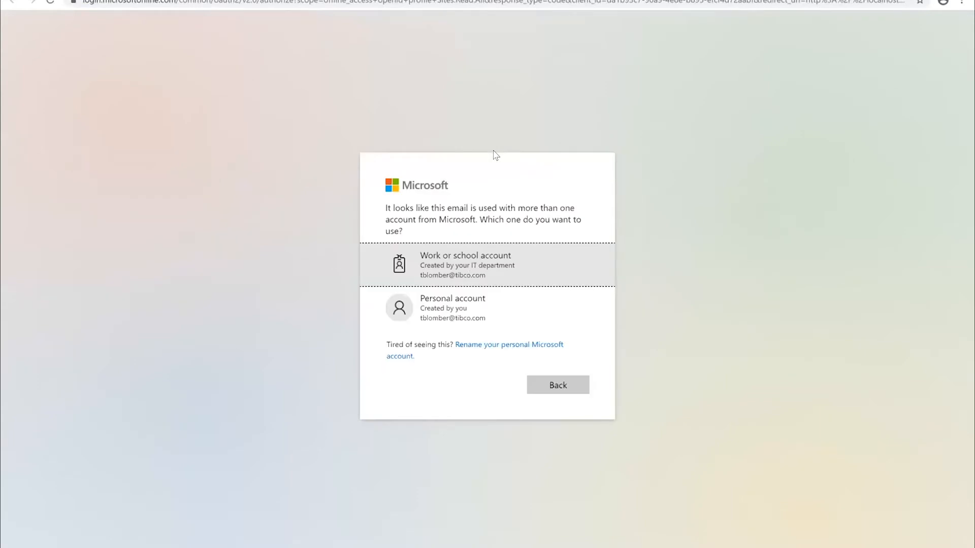
pyautogui.click(481, 262)
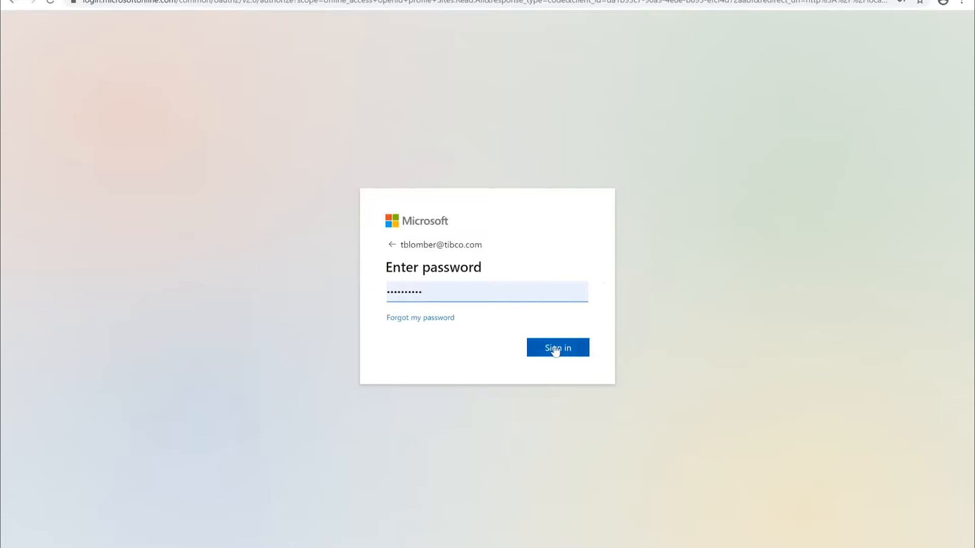
pyautogui.click(556, 349)
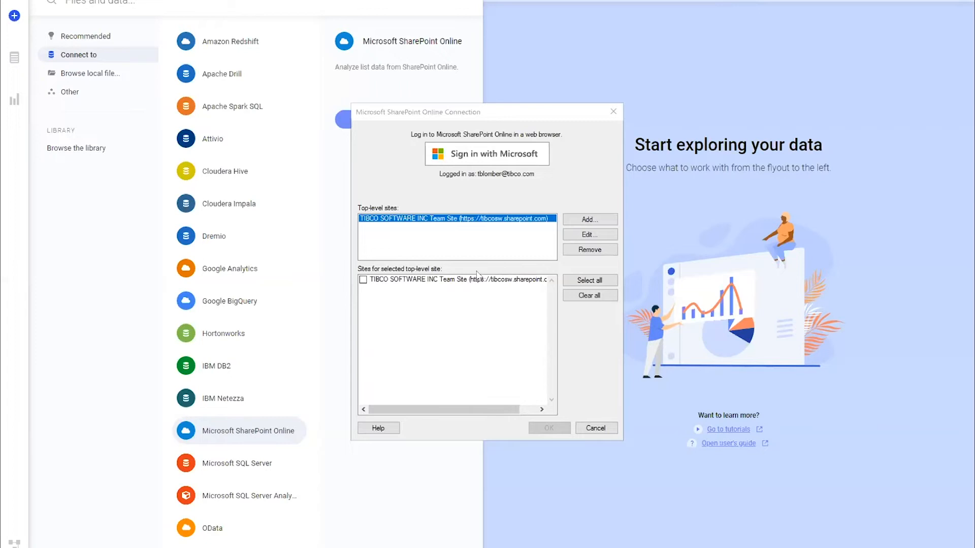
# - Include all sites of the TIBCO SOFTWARE INC Team Site in the connection and browse the available tables
pyautogui.click(580, 280)
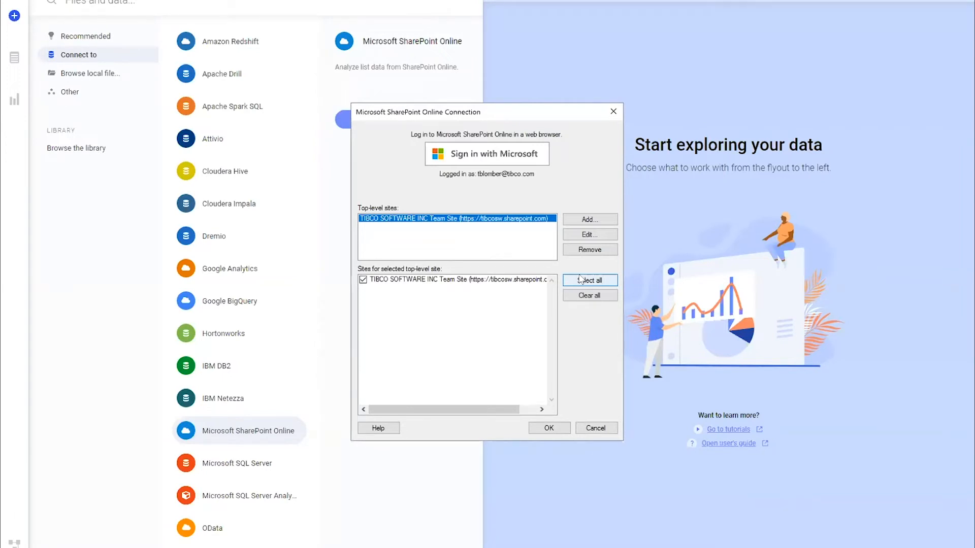
pyautogui.click(594, 223)
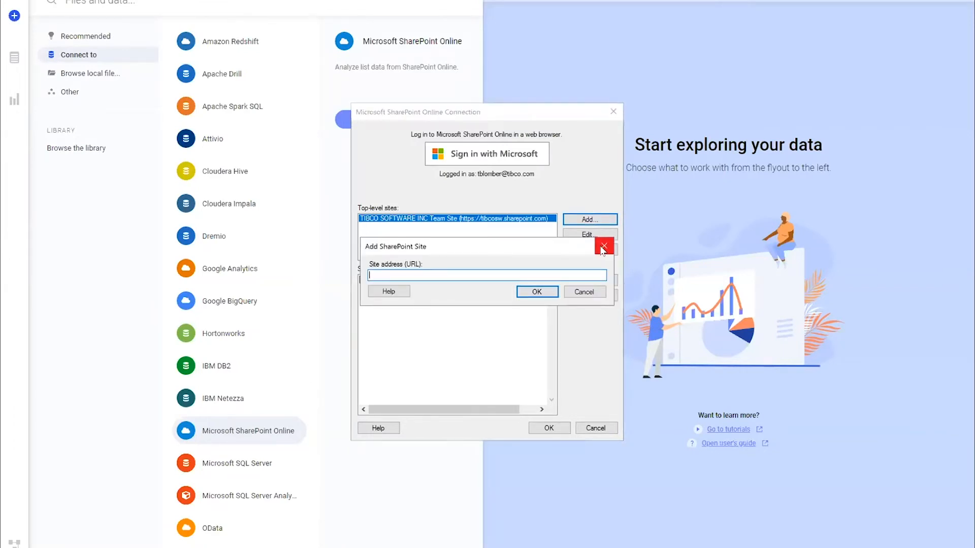
pyautogui.click(603, 247)
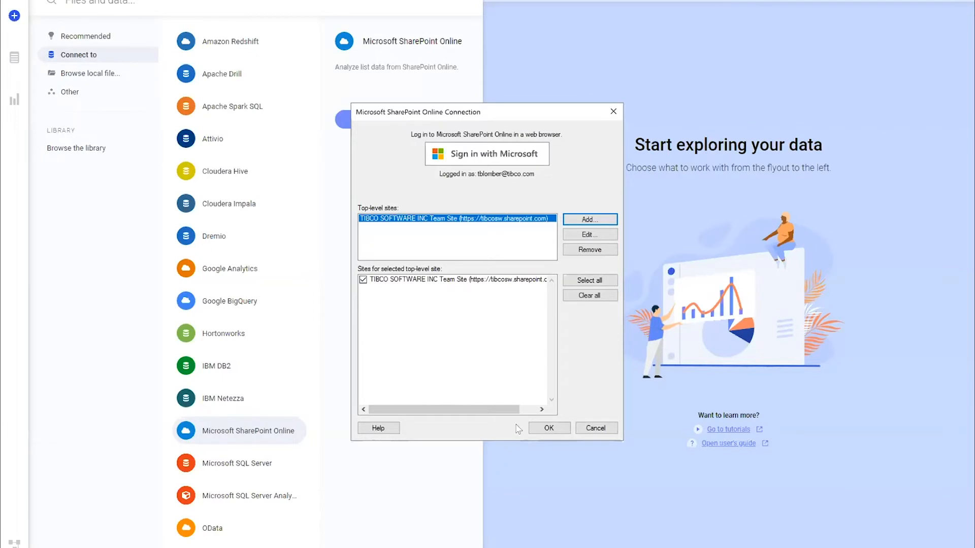
pyautogui.click(557, 430)
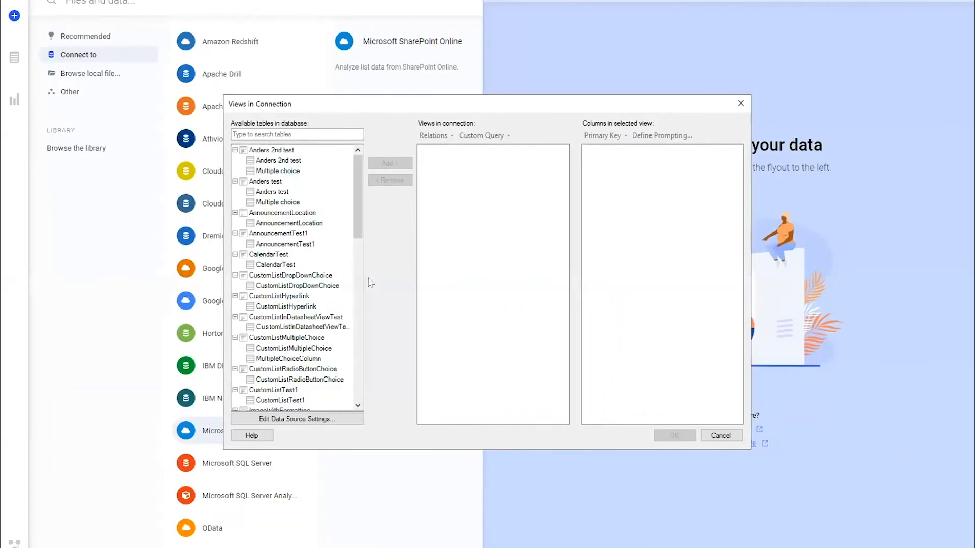
pyautogui.scroll(-8, 312, 335)
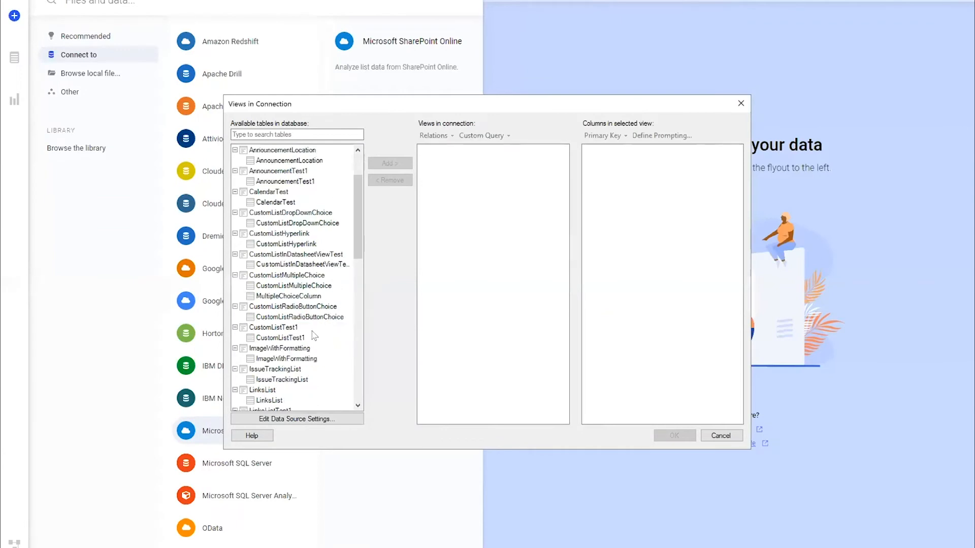
pyautogui.scroll(8, 312, 335)
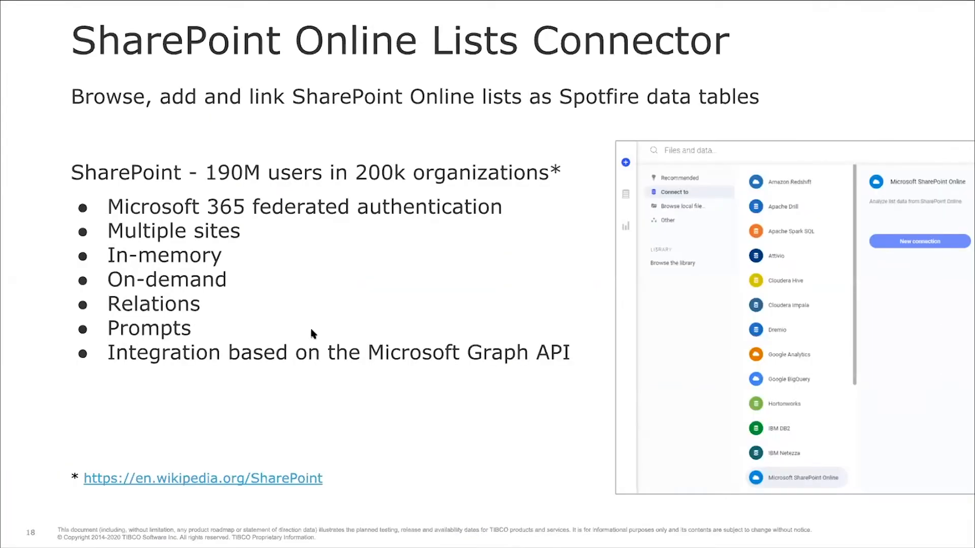
# - Switch to the browser, leave the slideshow and bring the Spotfire 10.10 Market Launch Project list in SharePoint into view
pyautogui.press('Escape')
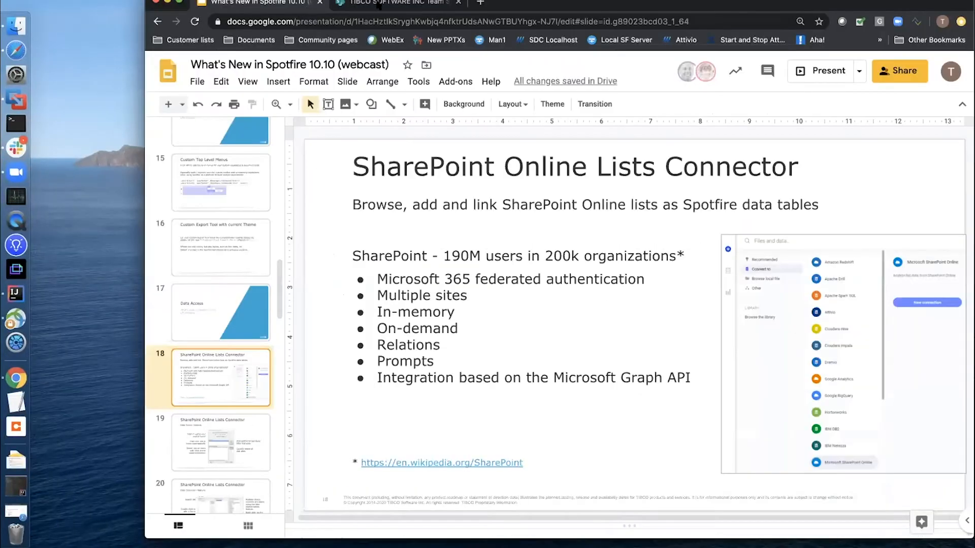
pyautogui.click(365, 4)
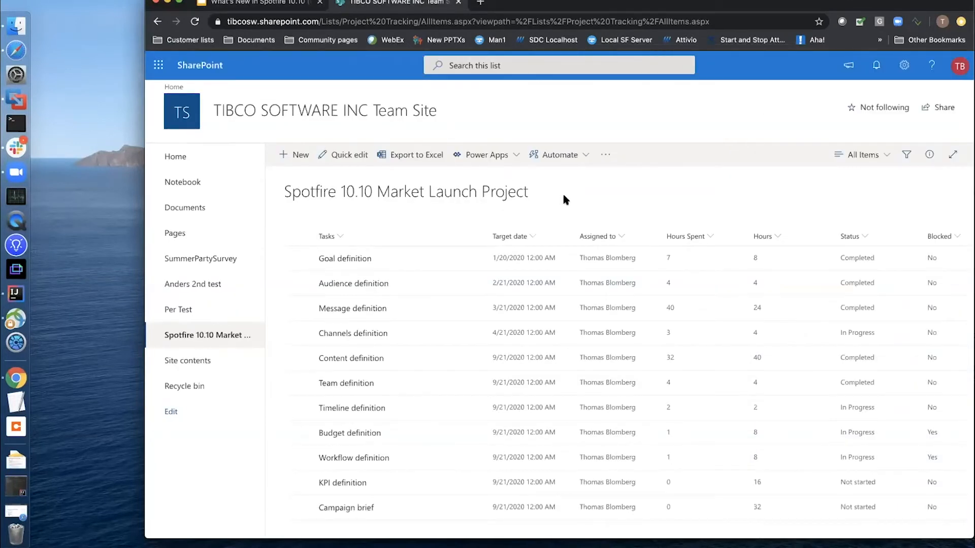
pyautogui.moveTo(769, 9); pyautogui.dragTo(703, 46)
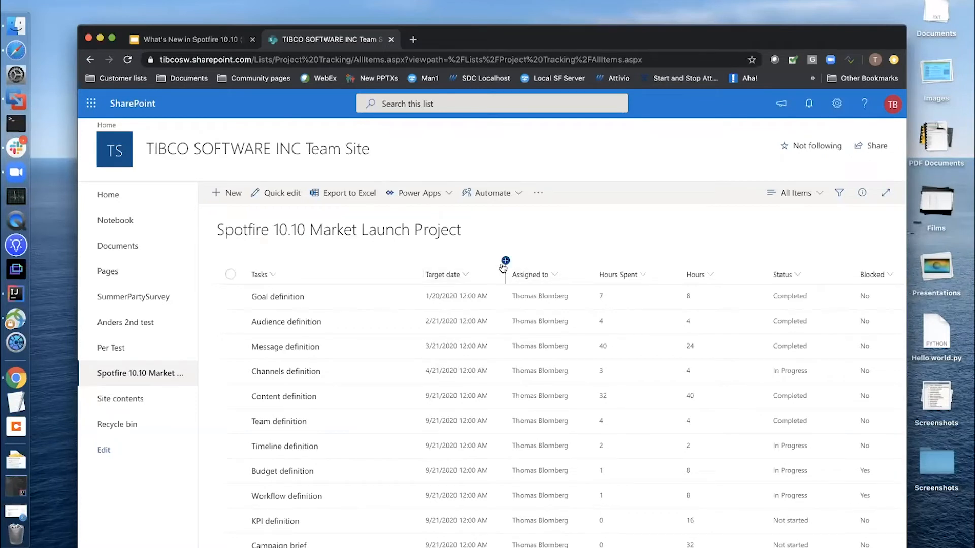
# - Open the full Create Column form for the SharePoint list and examine the available column types and settings
pyautogui.click(505, 261)
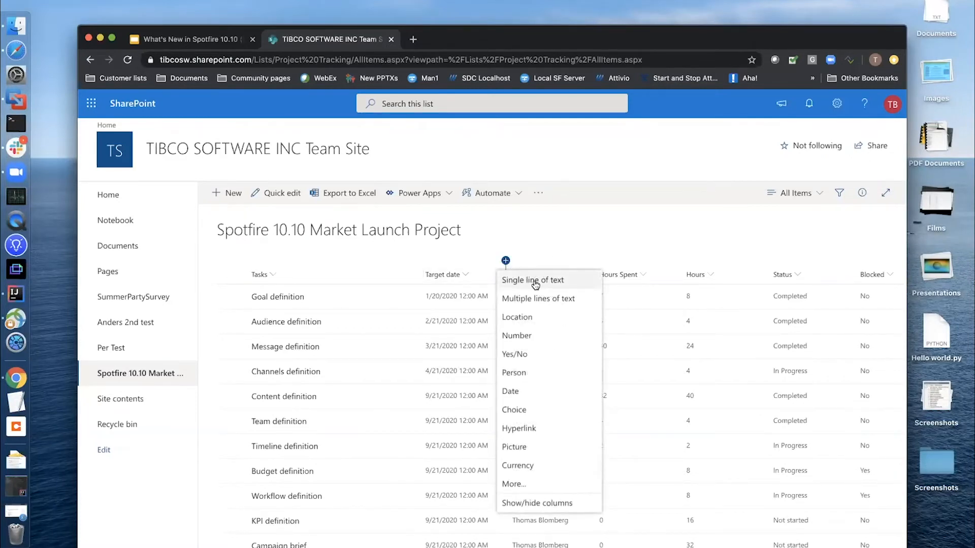
pyautogui.click(532, 483)
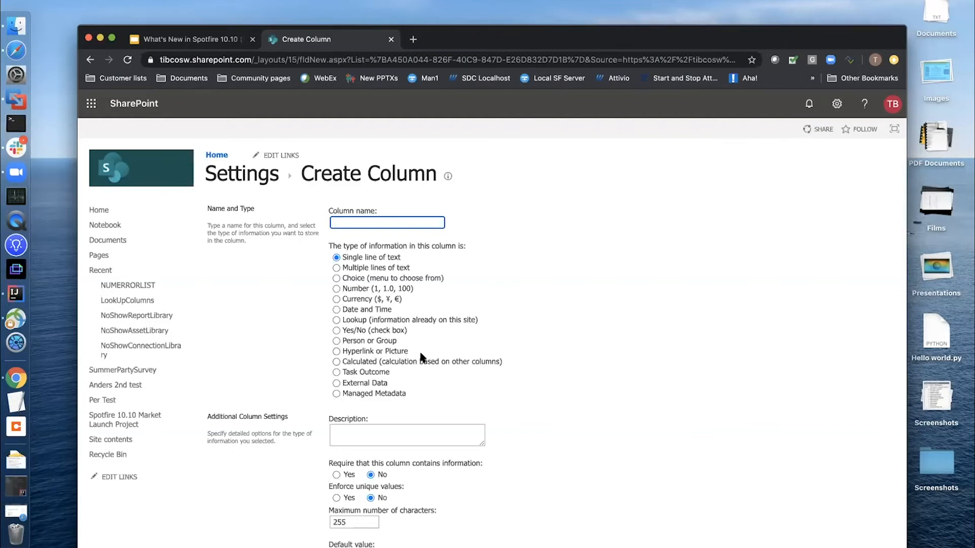
pyautogui.scroll(-5, 461, 364)
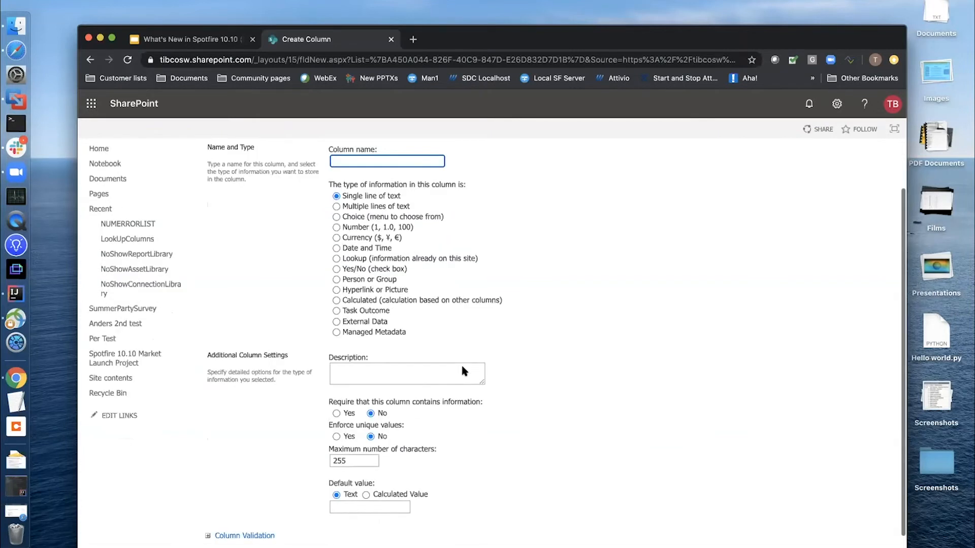
pyautogui.scroll(4, 513, 374)
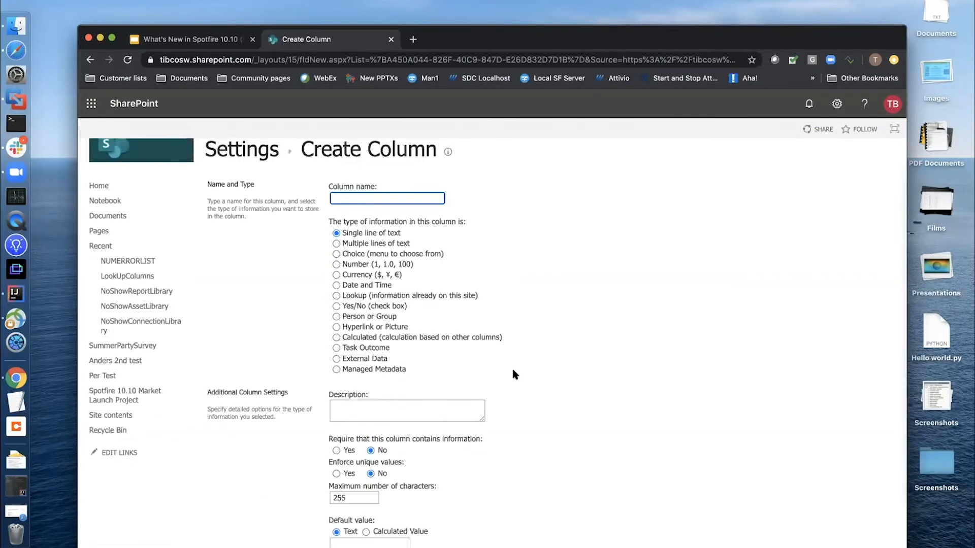
pyautogui.scroll(1, 513, 374)
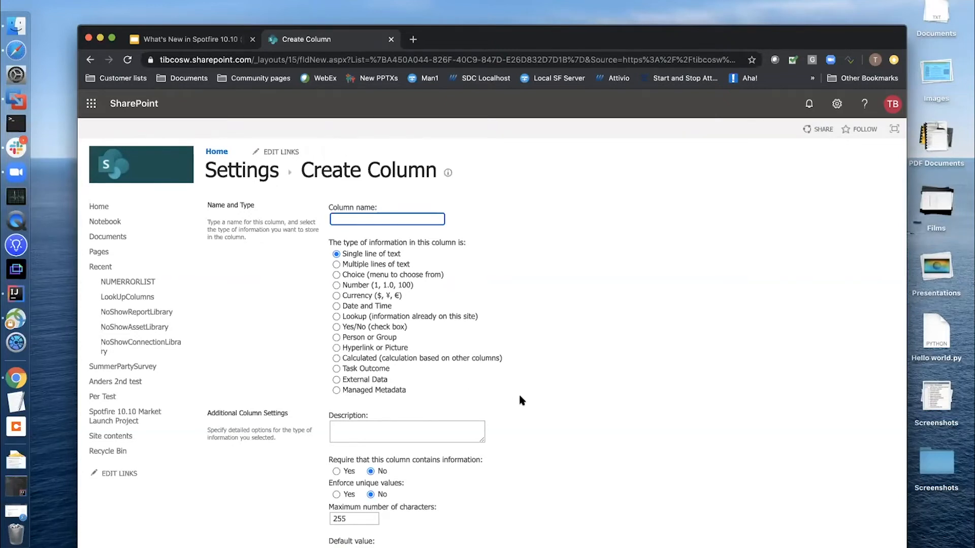
pyautogui.scroll(-1, 526, 357)
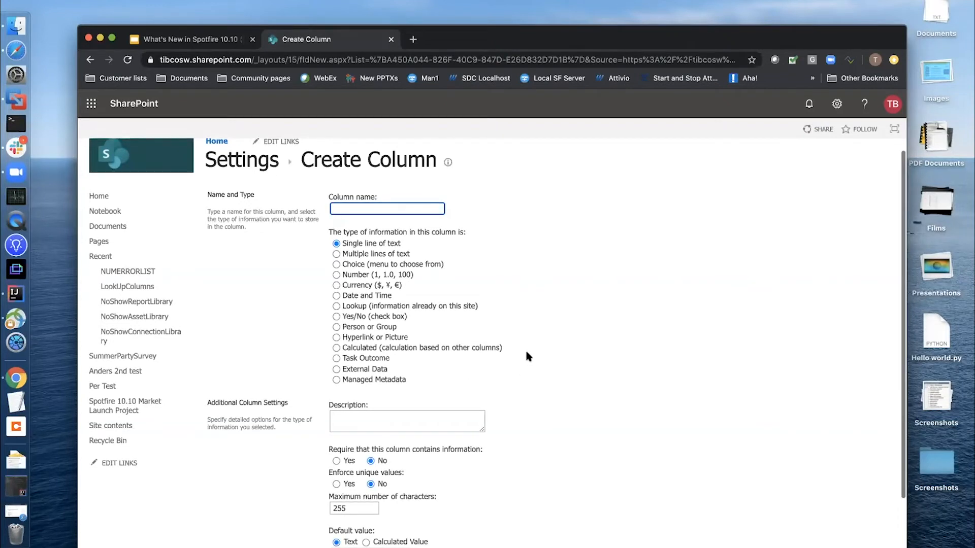
# - Switch back to Spotfire, search the available tables for 10.10 and add Spotfire 10.10 Market Launch Project to the connection's views
pyautogui.hotkey('ctrl', 'Right')
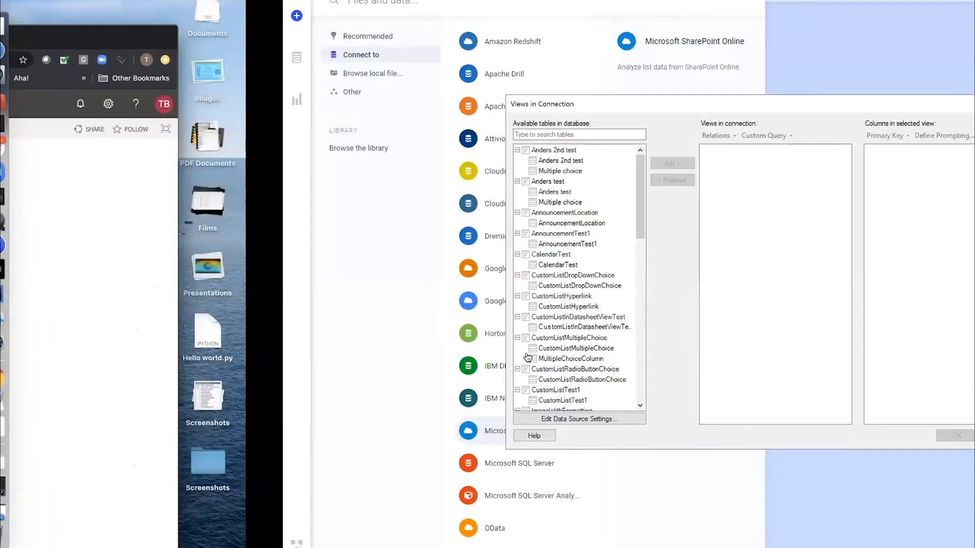
pyautogui.click(321, 135)
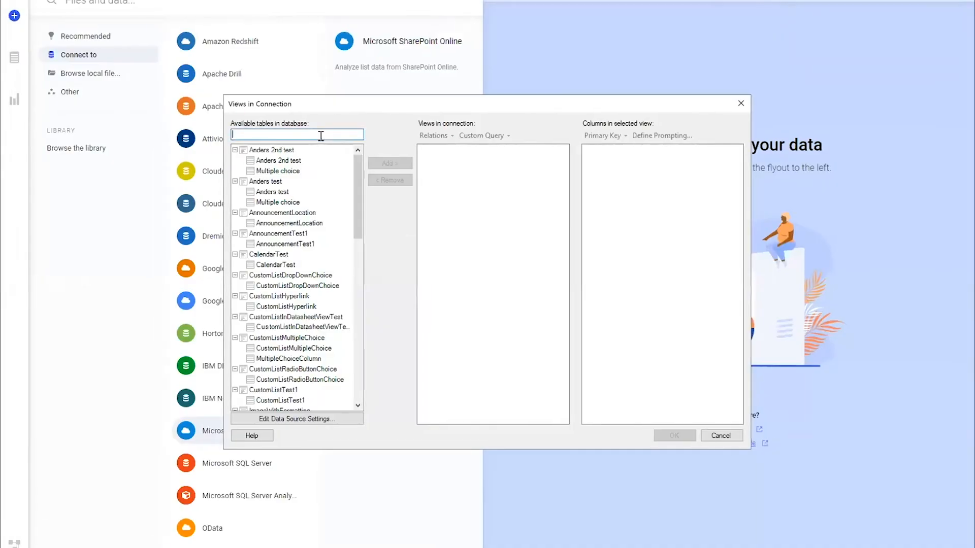
pyautogui.write('0.10')
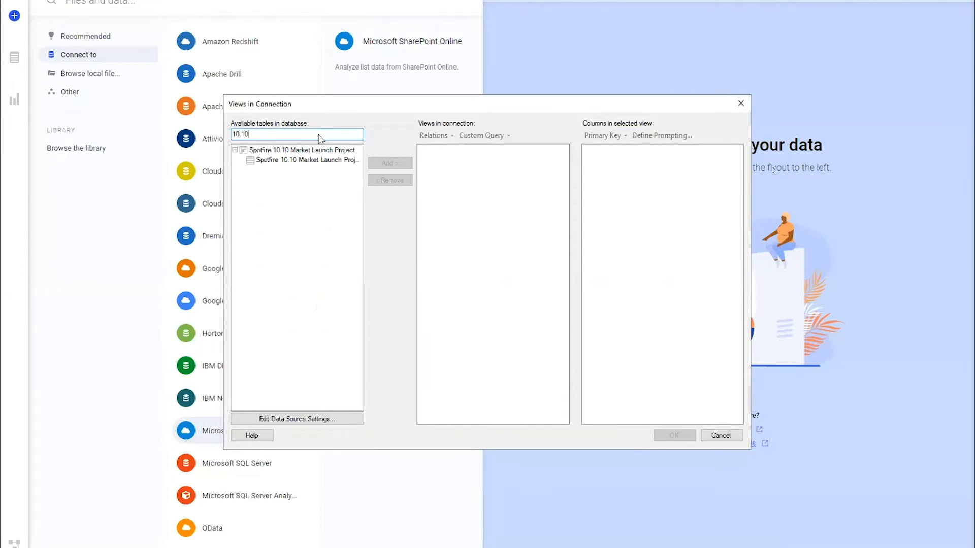
pyautogui.doubleClick(304, 162)
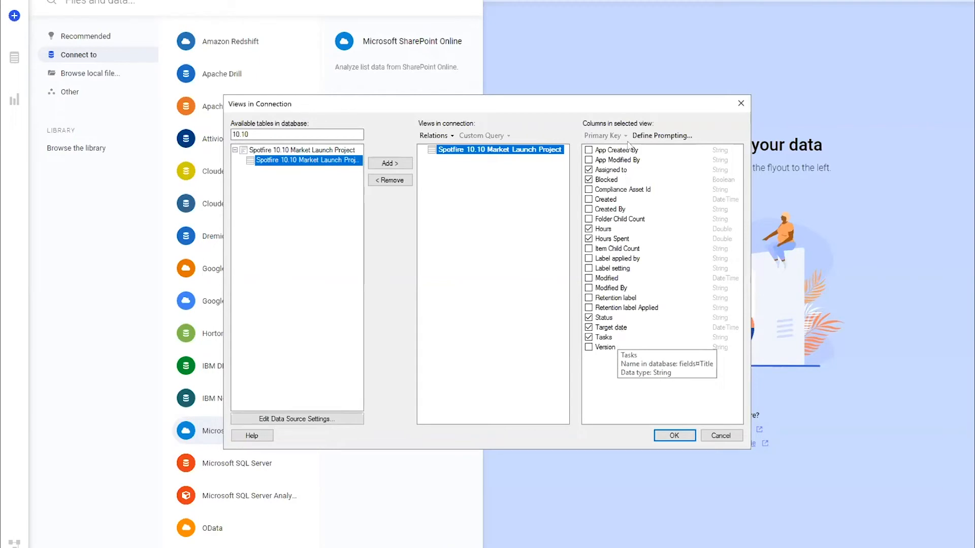
pyautogui.moveTo(633, 297)
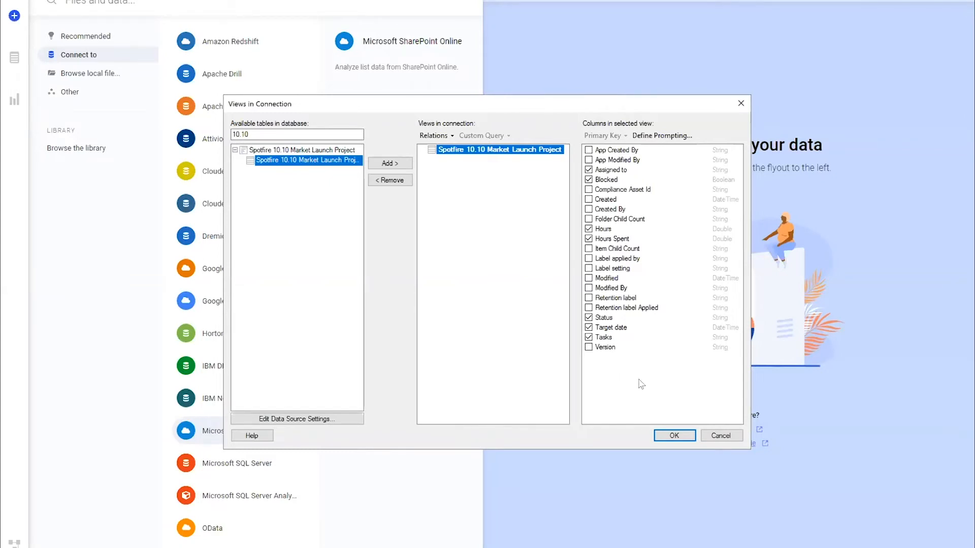
pyautogui.click(673, 436)
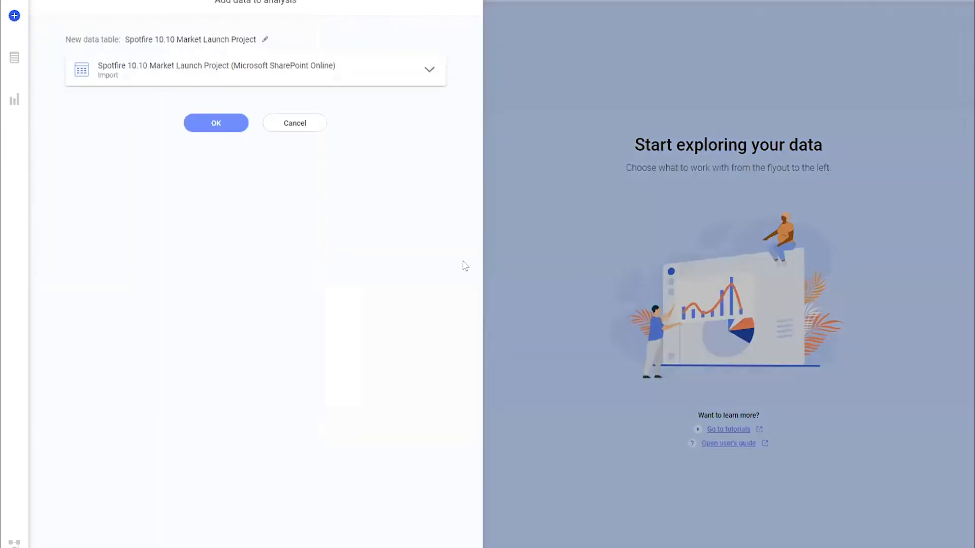
# - Add the Spotfire 10.10 Market Launch Project data to the analysis as Import and show it in a Table visualization
pyautogui.click(248, 78)
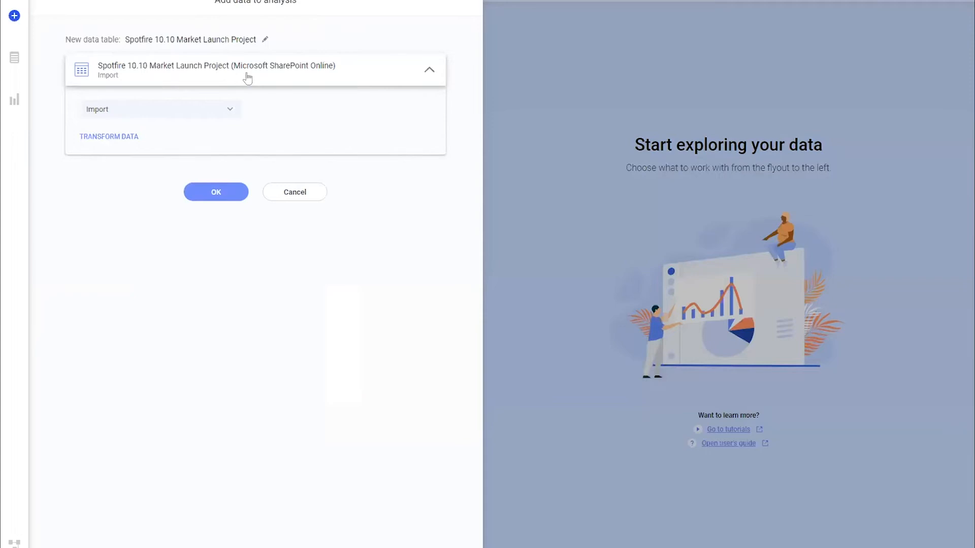
pyautogui.click(427, 70)
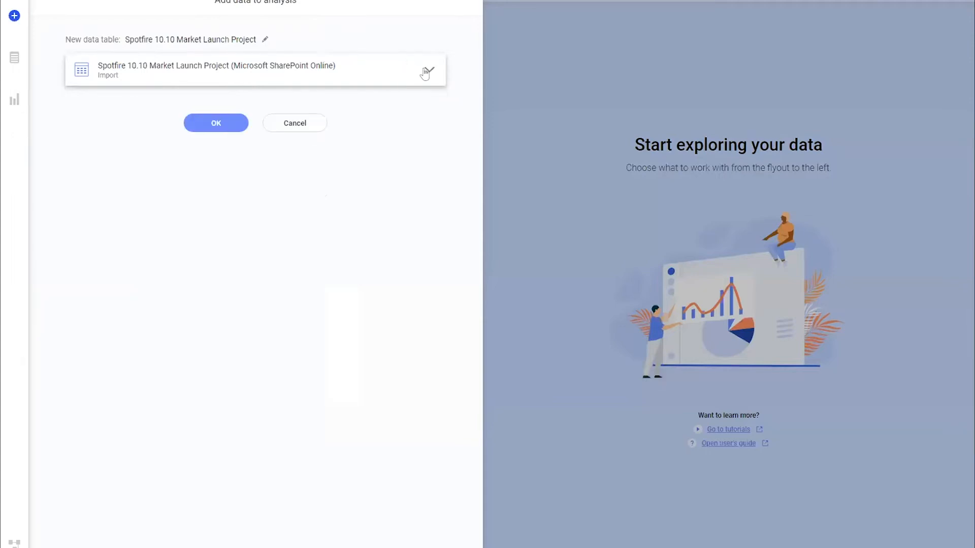
pyautogui.click(426, 71)
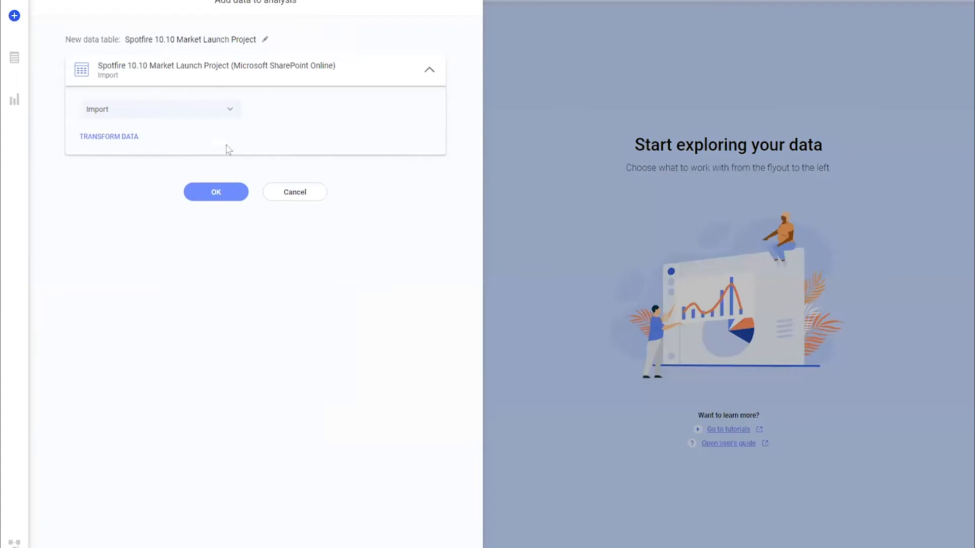
pyautogui.click(222, 187)
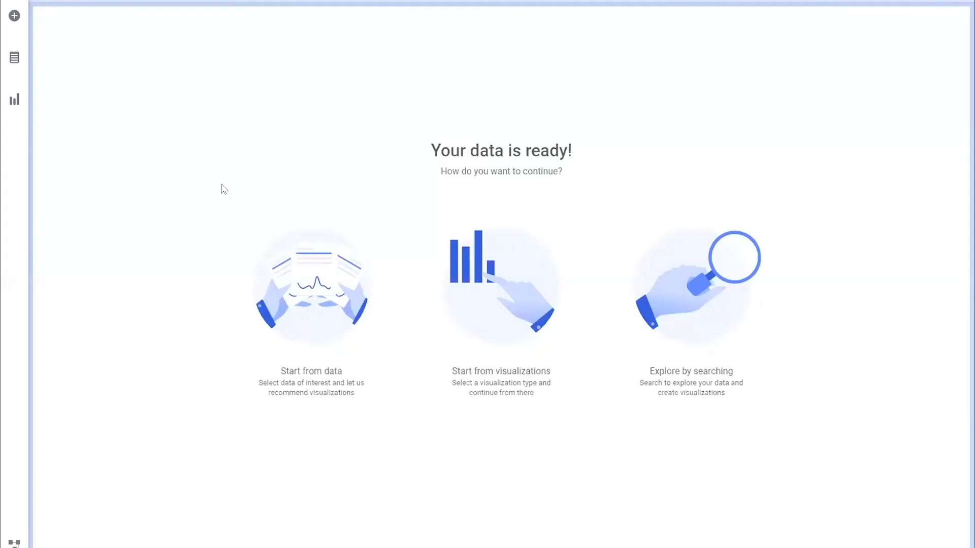
pyautogui.click(503, 373)
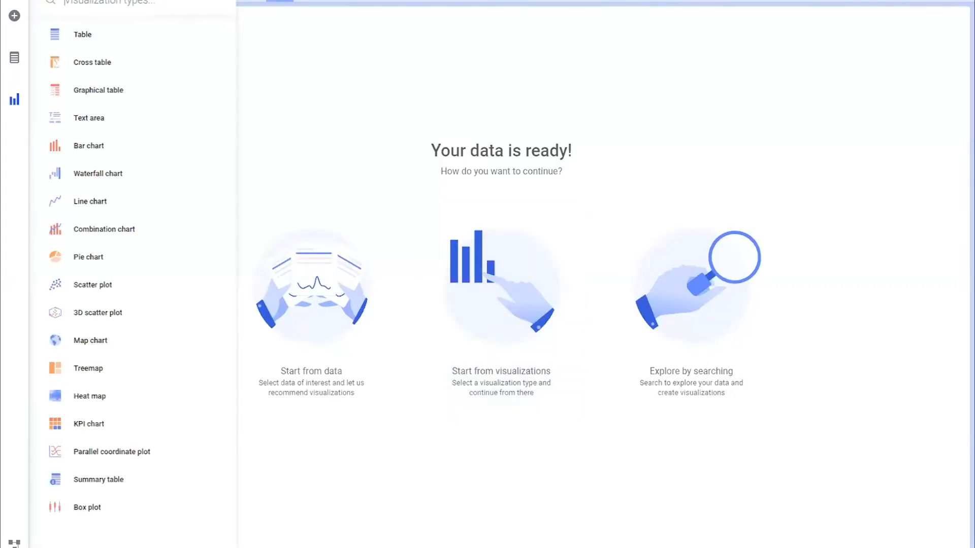
pyautogui.click(118, 31)
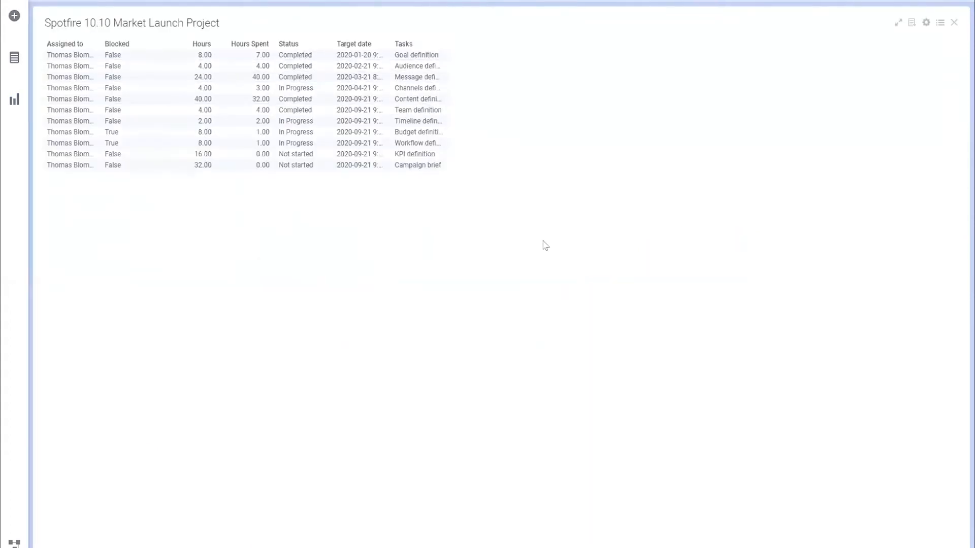
# - Return to the Google Slides deck, present it from slide 18 and advance to slide 20 on Data Connection features
pyautogui.hotkey('ctrl', 'Left')
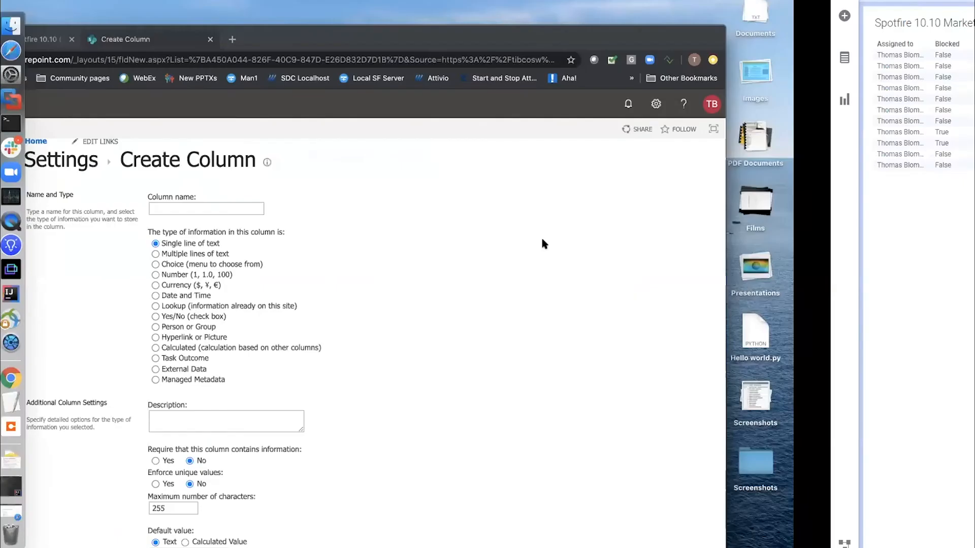
pyautogui.click(204, 38)
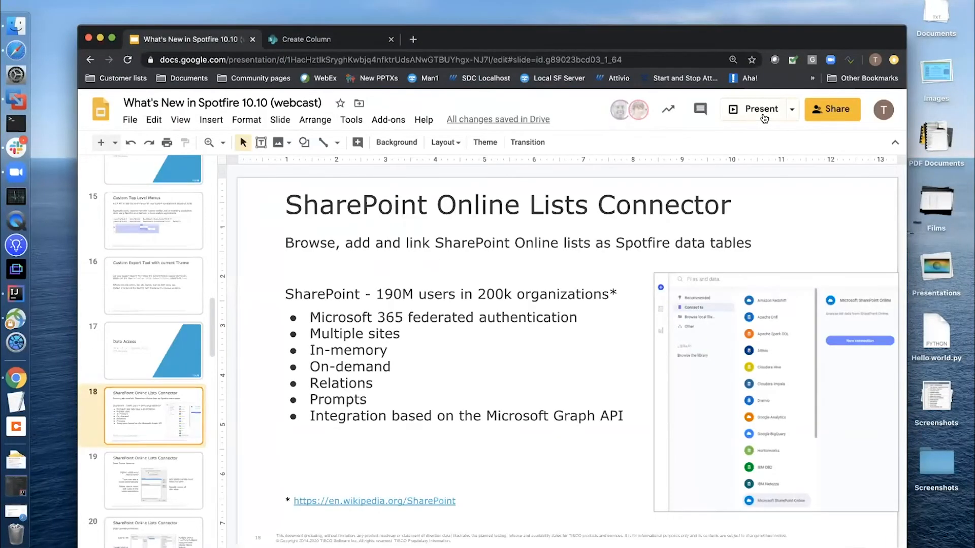
pyautogui.click(771, 120)
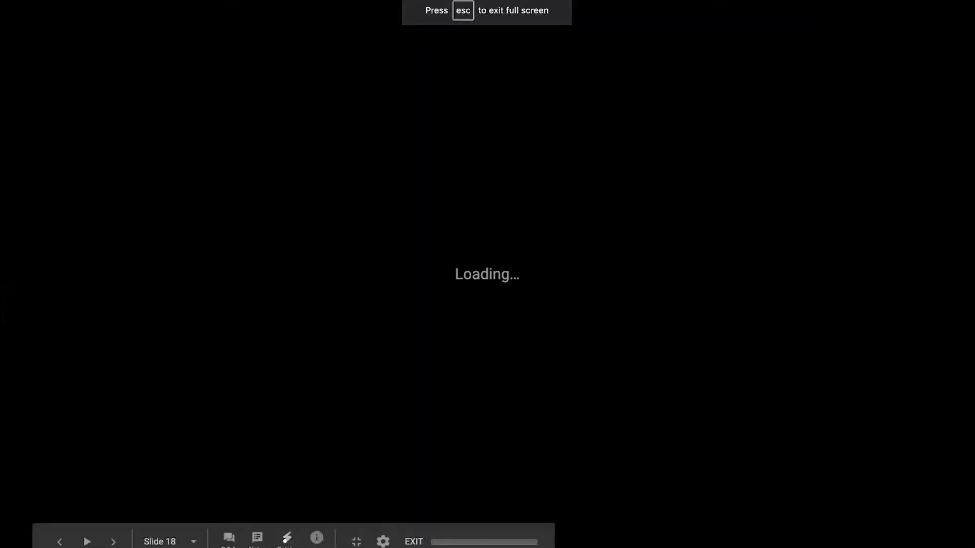
pyautogui.press('Right')
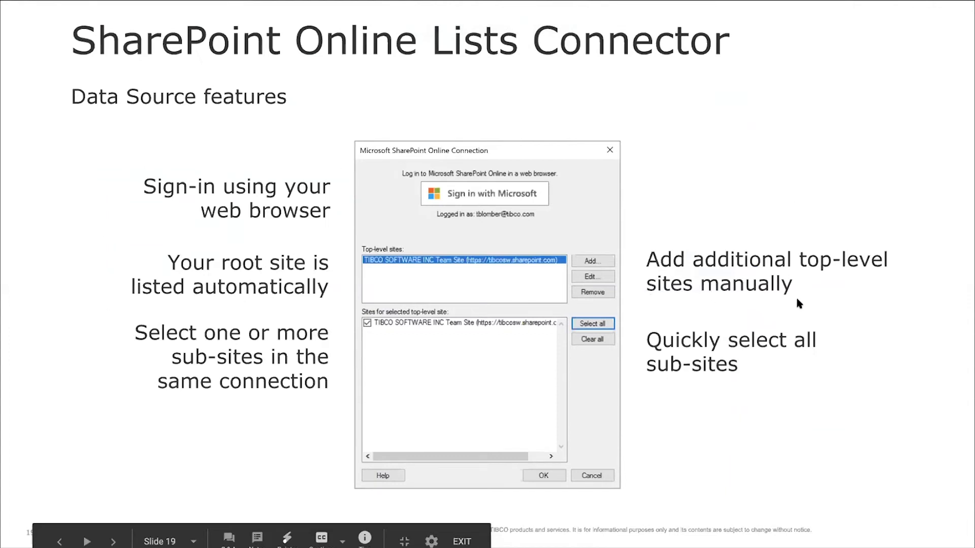
pyautogui.press('Right')
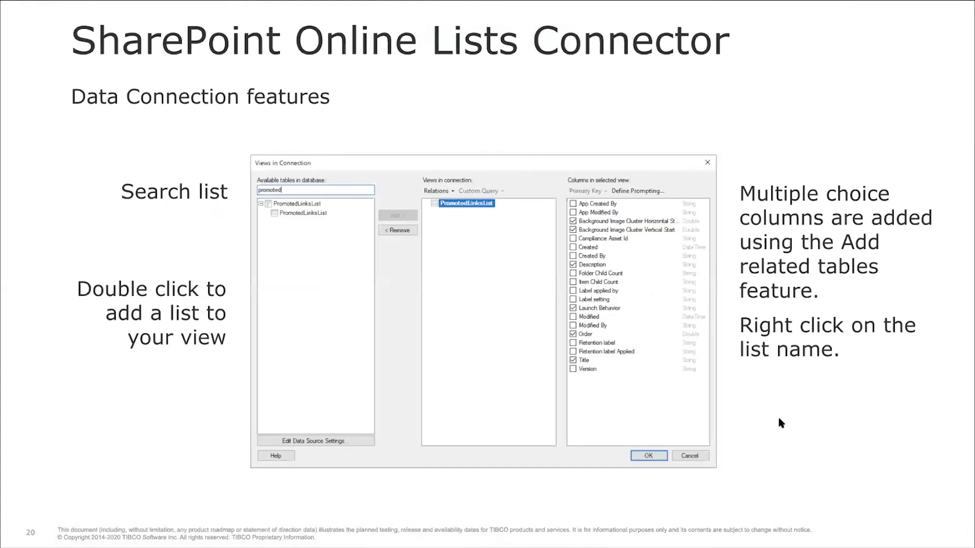